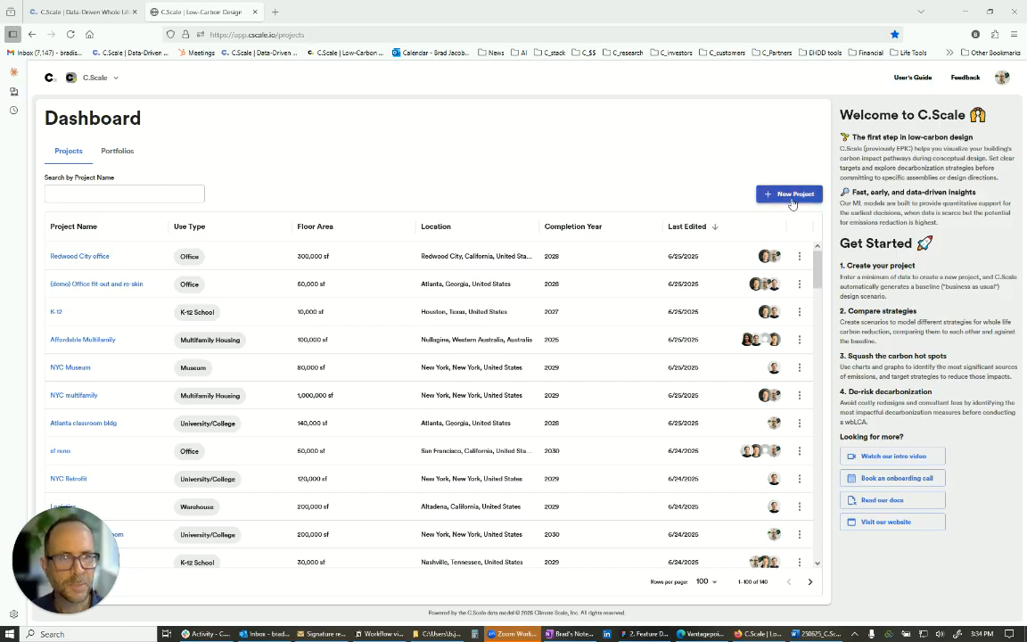
# - Start a new project named "Denver office" with the Reuse and Retrofit construction type
pyautogui.click(775, 194)
pyautogui.click(534, 262)
pyautogui.write('Denver office')
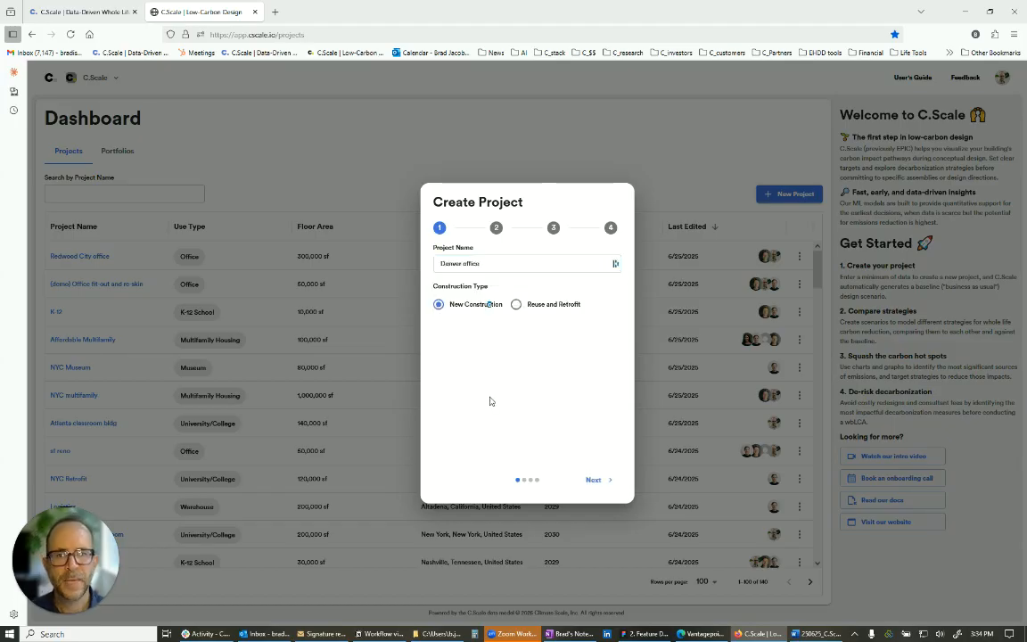
pyautogui.click(516, 305)
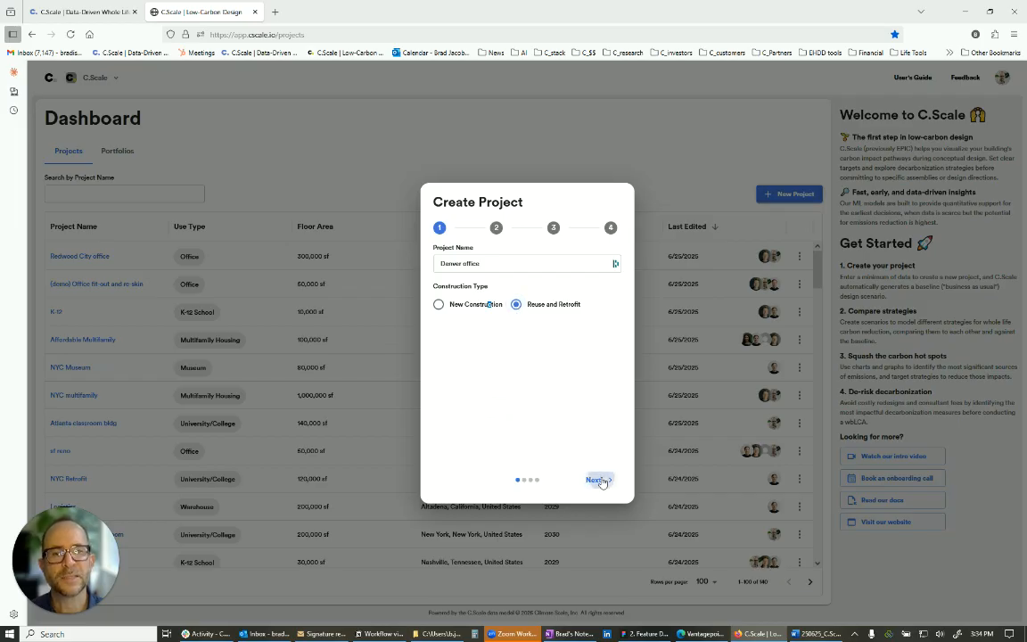
pyautogui.click(597, 480)
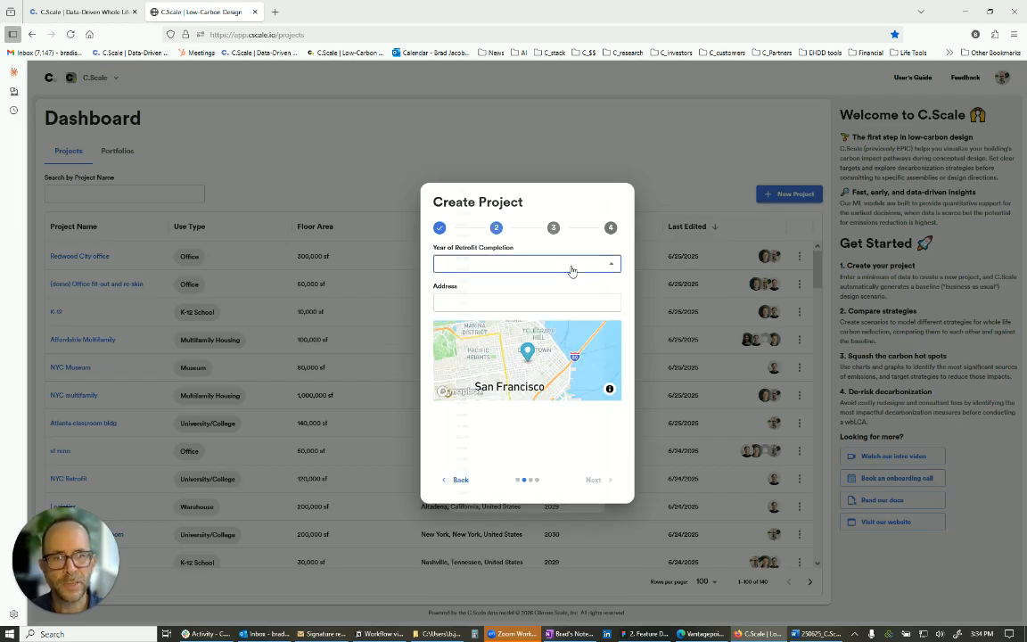
# - Set the year of retrofit completion to 2028 and the project address to denver, co
pyautogui.click(572, 263)
pyautogui.click(561, 267)
pyautogui.click(566, 302)
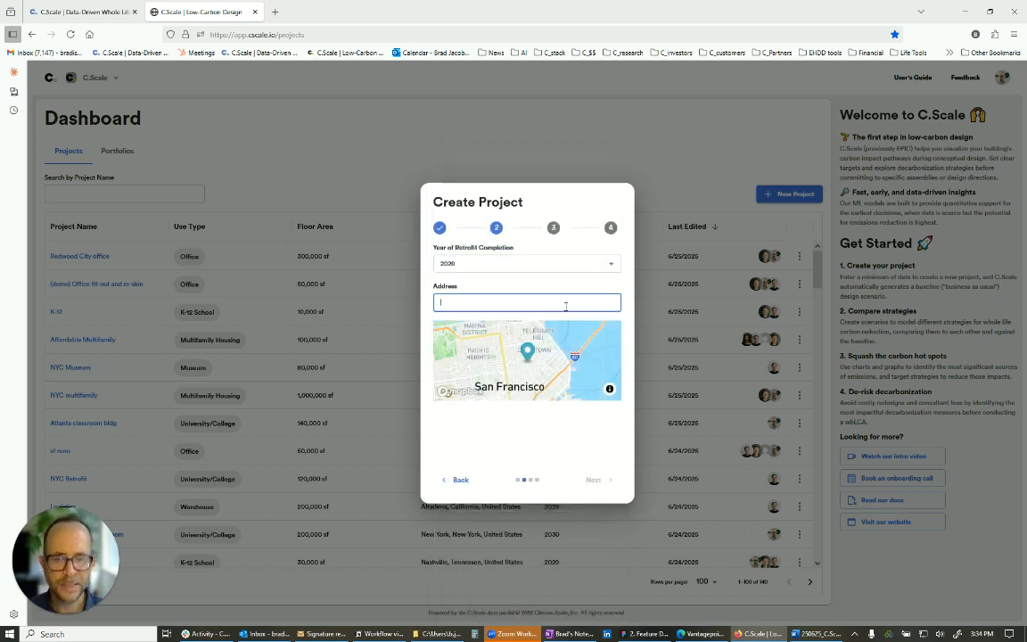
pyautogui.write('denver, co')
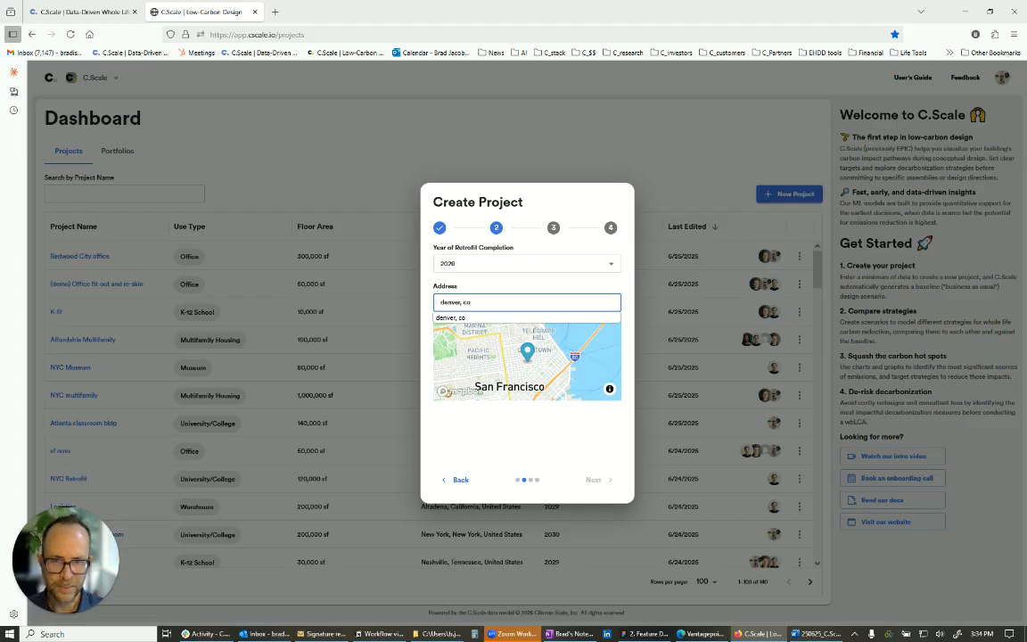
pyautogui.press('Return')
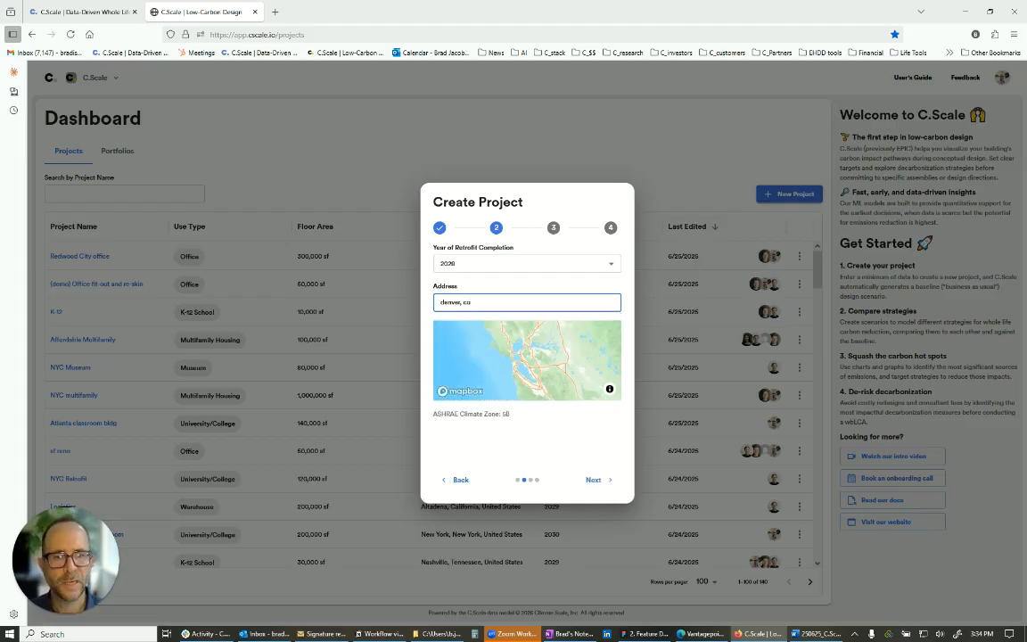
pyautogui.click(598, 480)
# - Define an Office building with 5 above-ground floors and 85000 sf of constructed area, and create the project with auto-generated retrofit scenarios
pyautogui.click(547, 265)
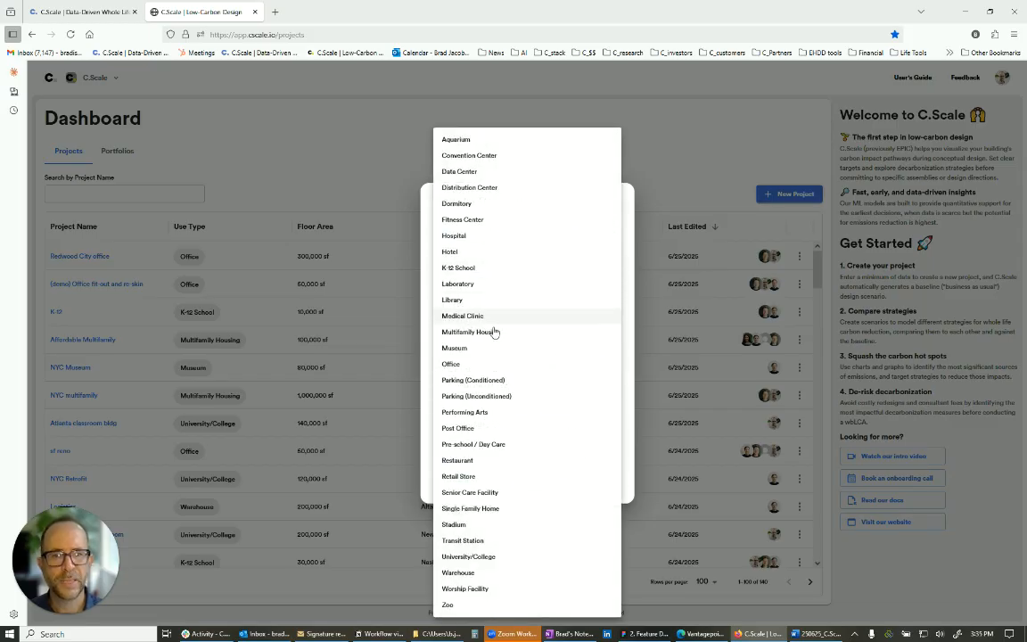
pyautogui.click(501, 364)
pyautogui.click(502, 346)
pyautogui.write('5')
pyautogui.click(517, 403)
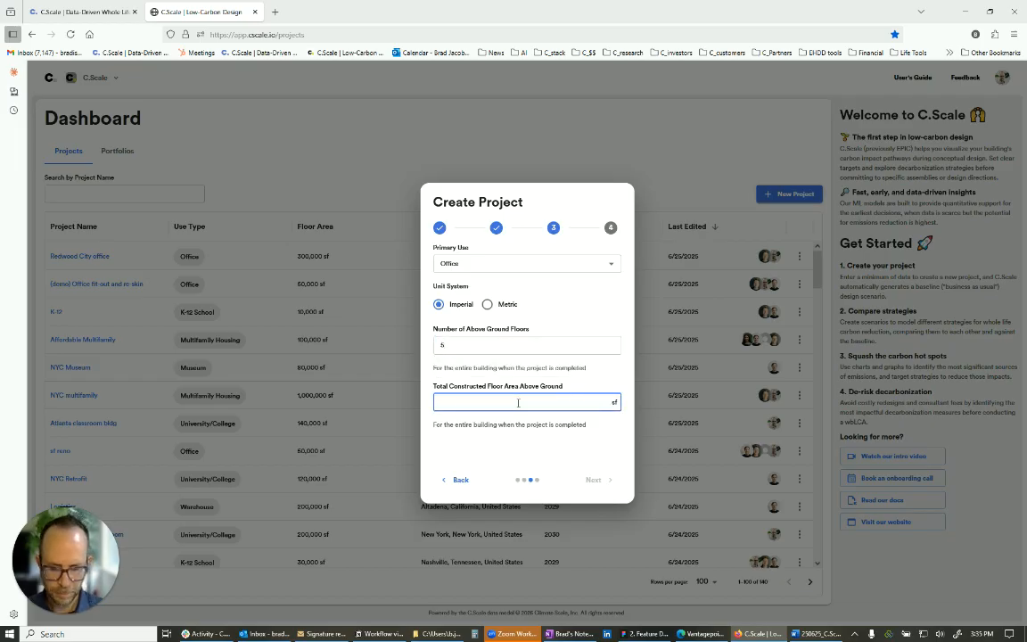
pyautogui.write('850000')
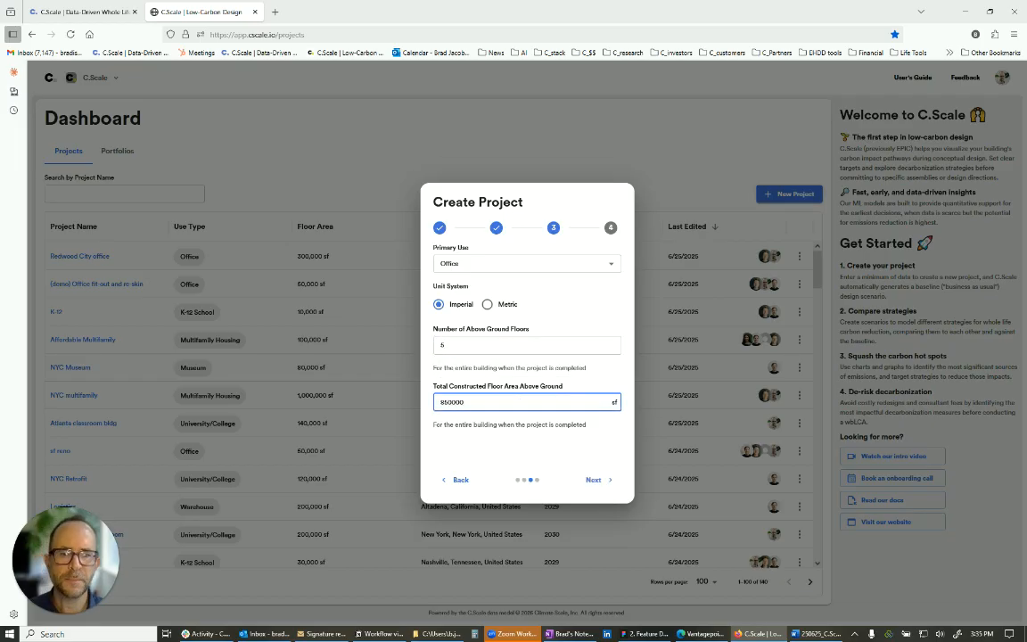
pyautogui.click(591, 481)
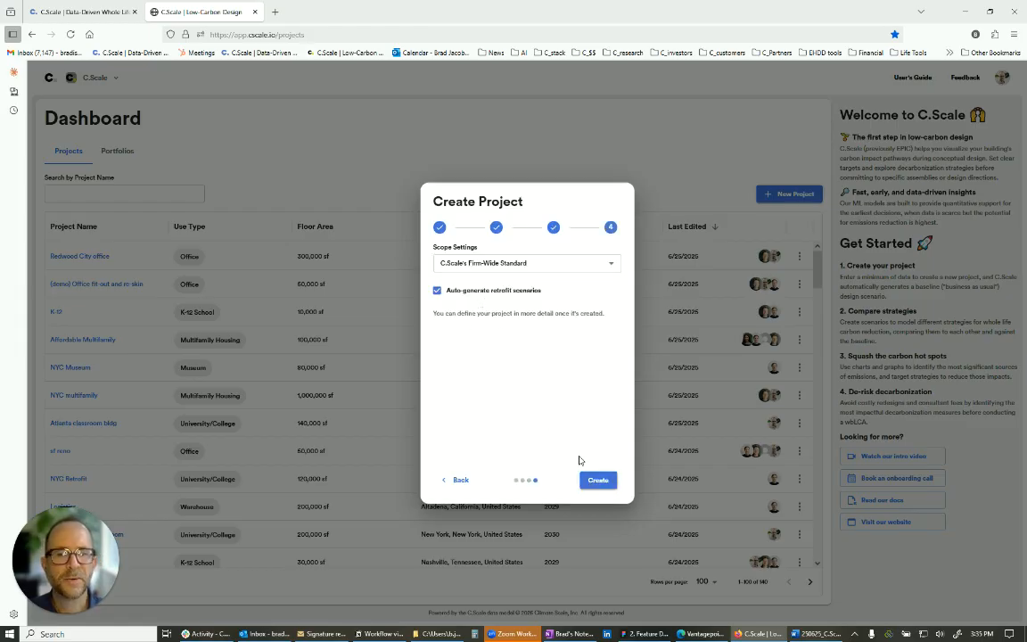
pyautogui.click(597, 481)
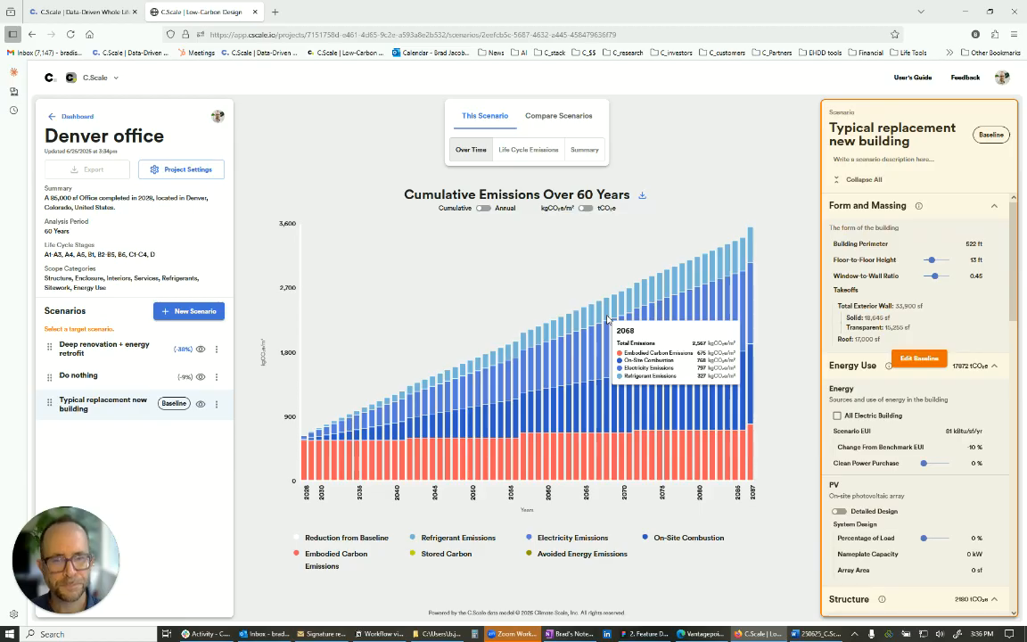
# - Examine the Do nothing scenario's cumulative emissions over 60 years, starting from the first year
pyautogui.click(149, 378)
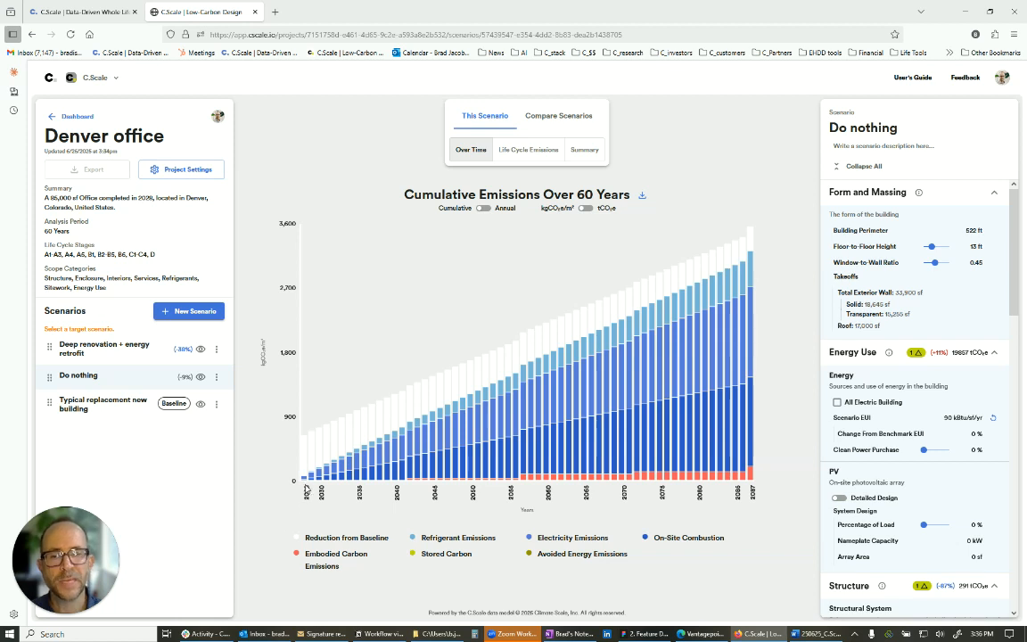
pyautogui.moveTo(305, 480)
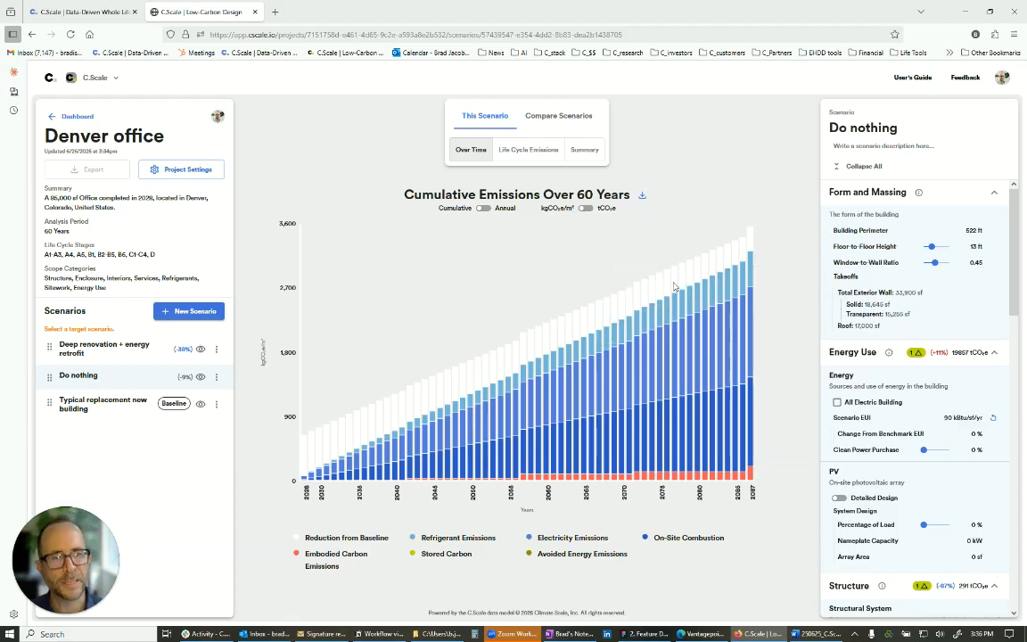
# - Open the Deep renovation + energy retrofit scenario and set it as the project's target
pyautogui.click(105, 357)
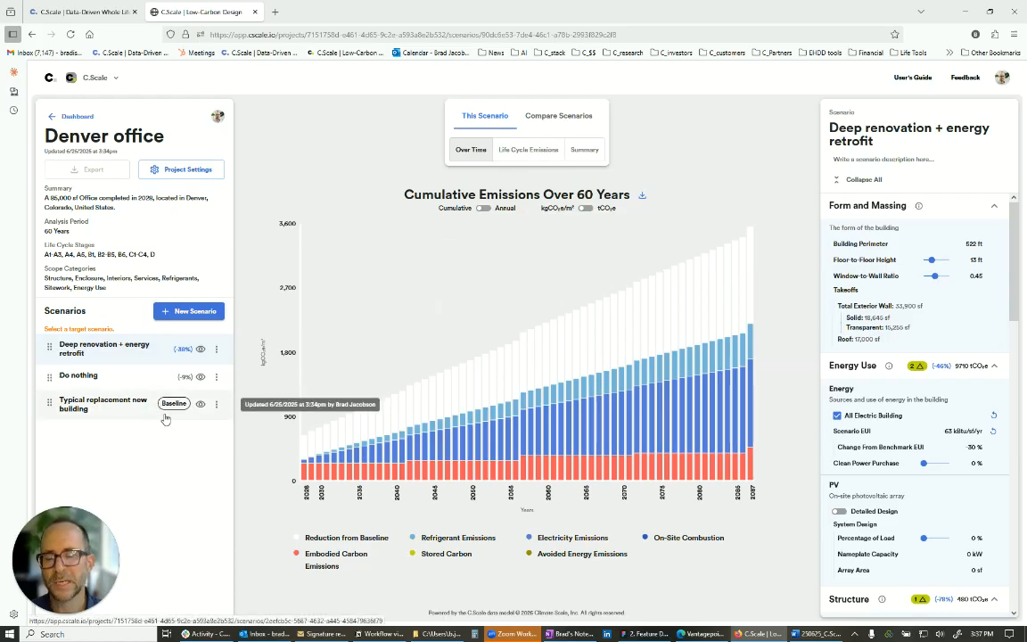
pyautogui.click(216, 349)
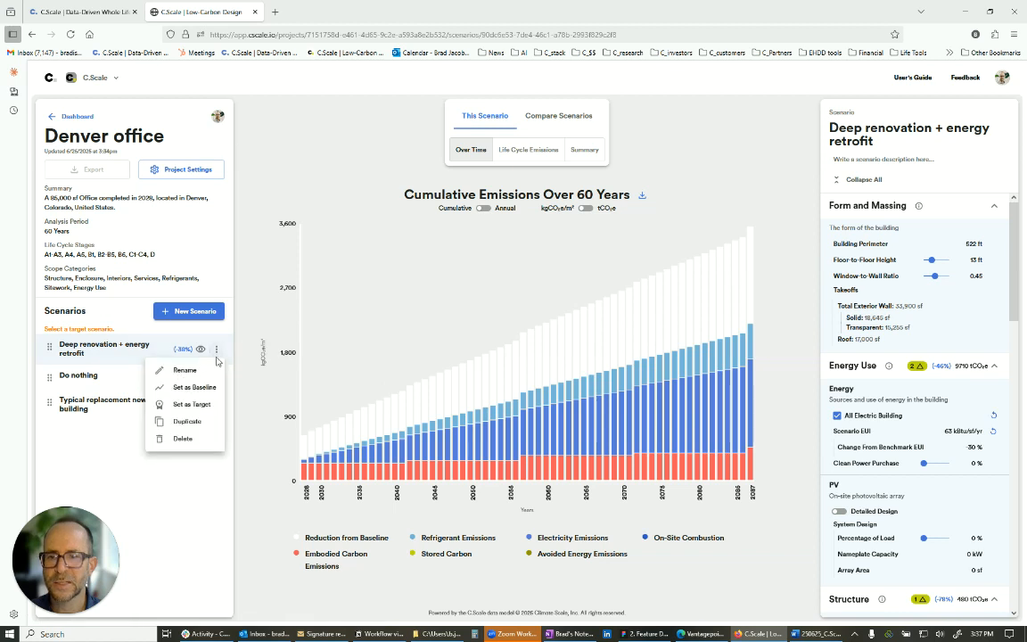
pyautogui.click(196, 405)
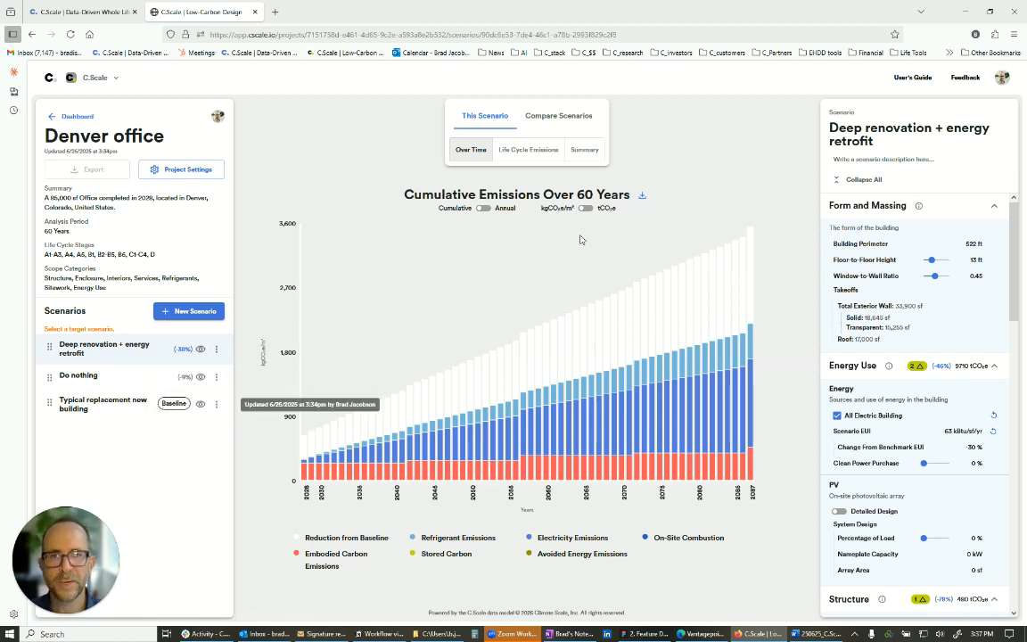
# - Compare the scenarios over time and by life cycle emissions, broken down by life cycle stages with reductions shown
pyautogui.click(575, 121)
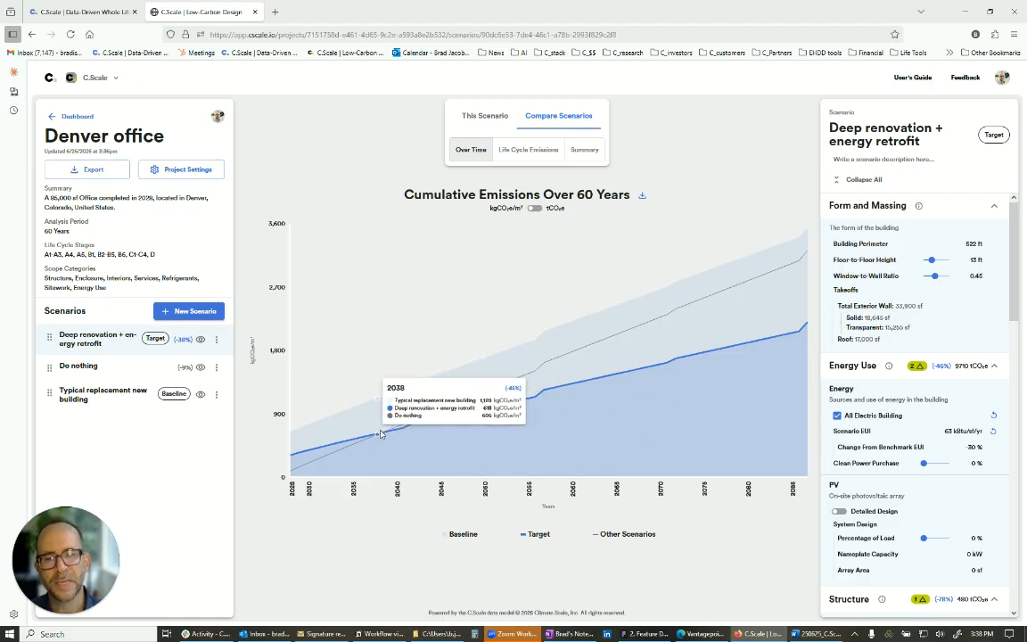
pyautogui.click(527, 152)
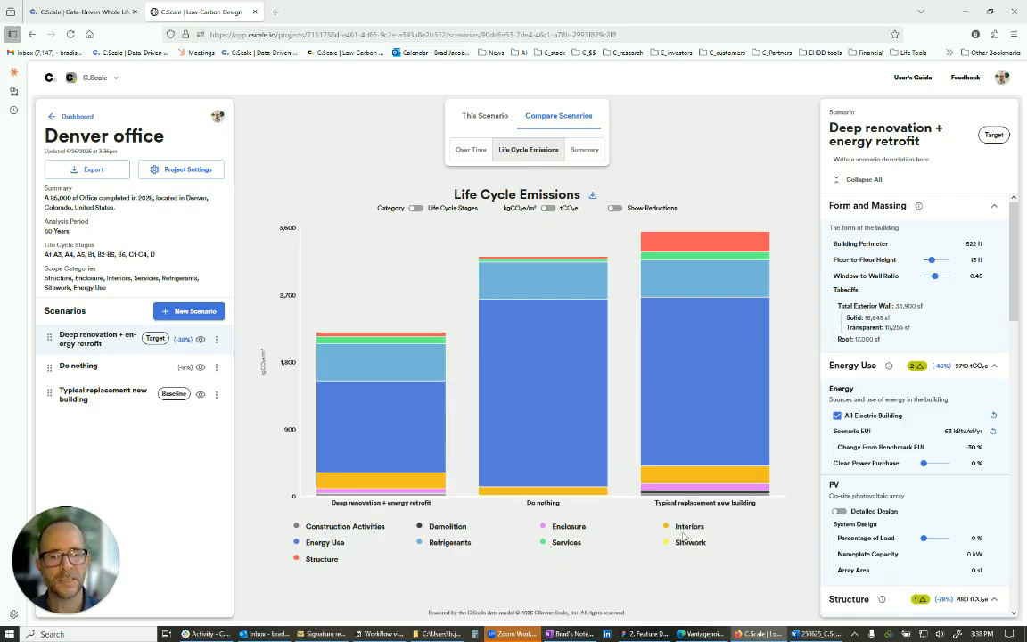
pyautogui.click(416, 208)
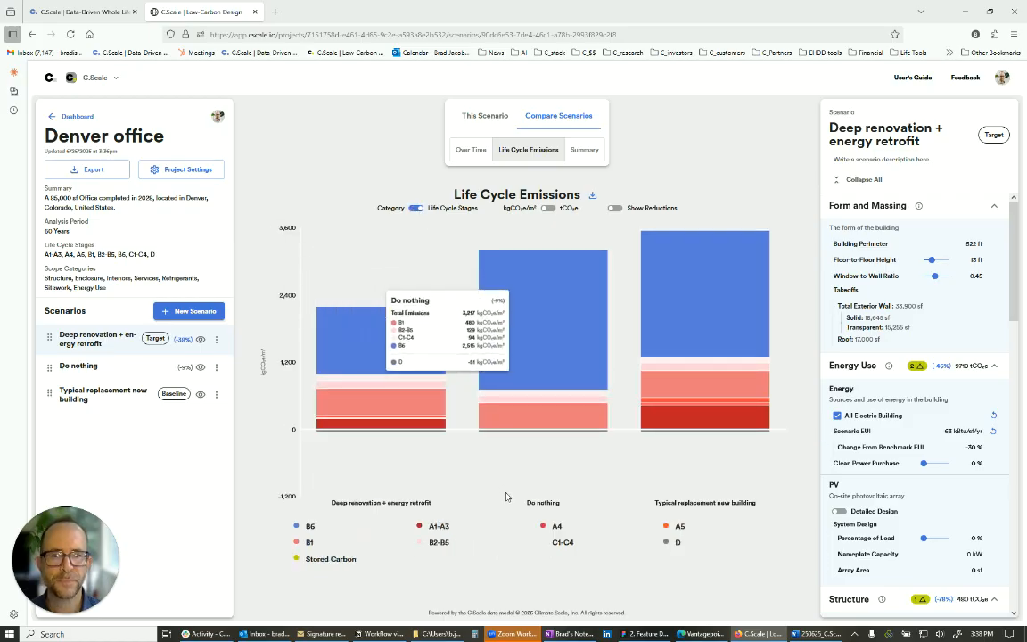
pyautogui.click(615, 209)
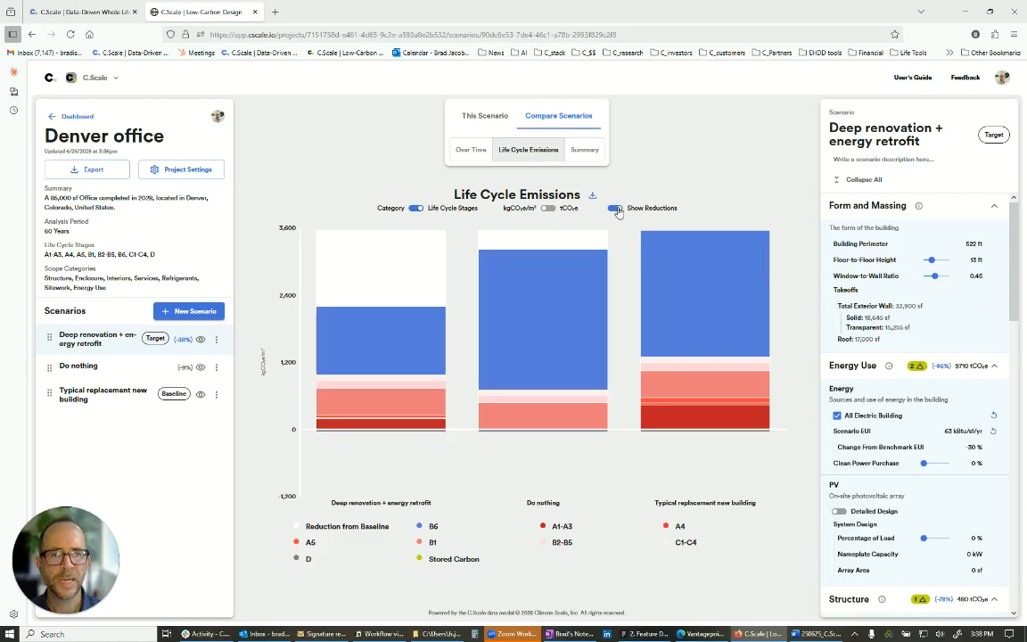
# - View the summary comparison of total emissions across scenarios and check the export options for the chart and the project
pyautogui.click(588, 156)
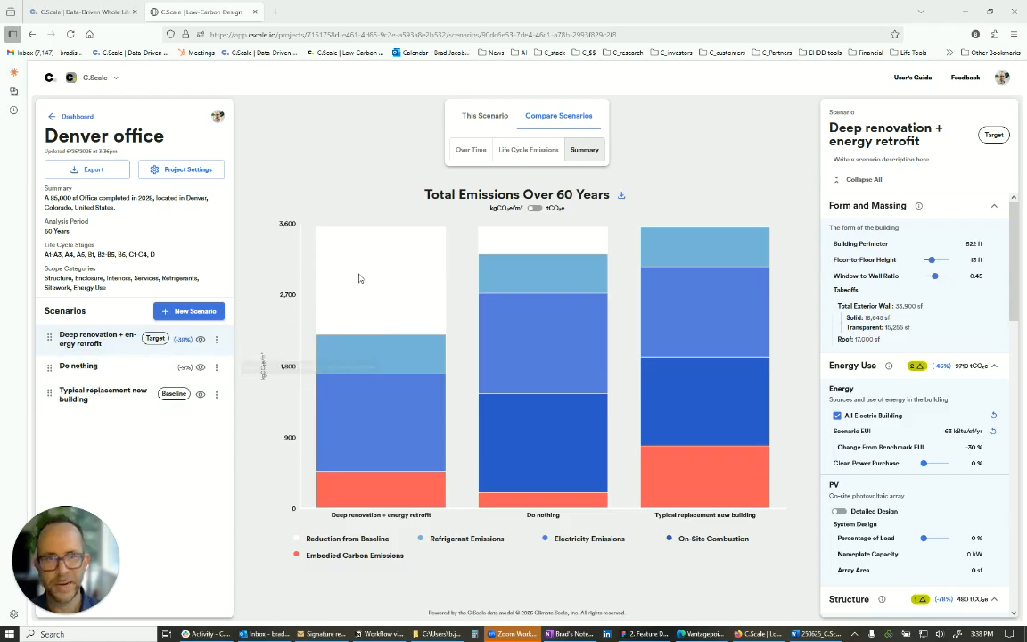
pyautogui.click(621, 195)
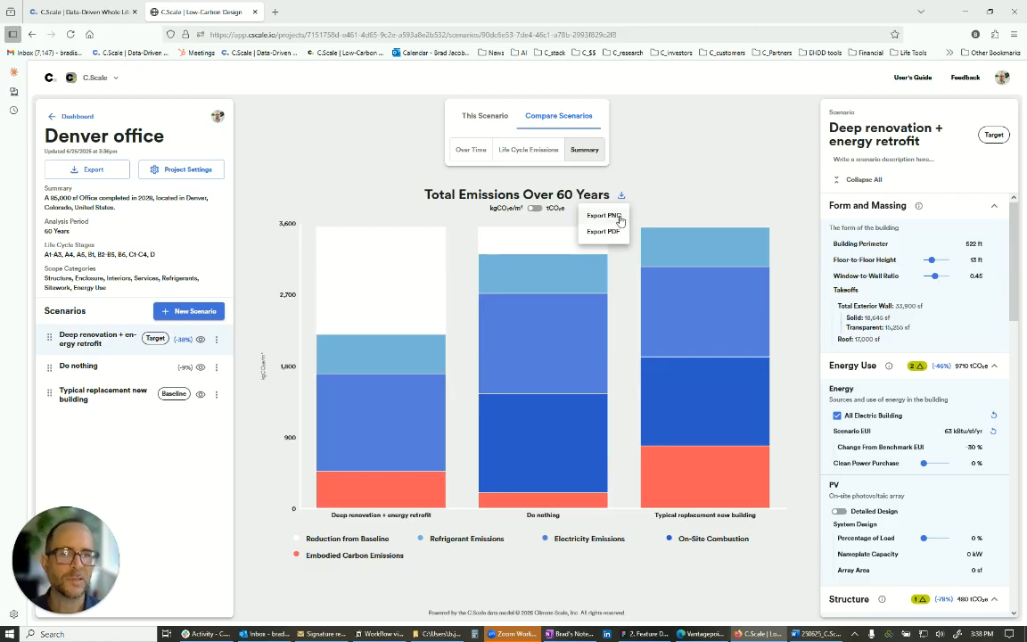
pyautogui.click(98, 169)
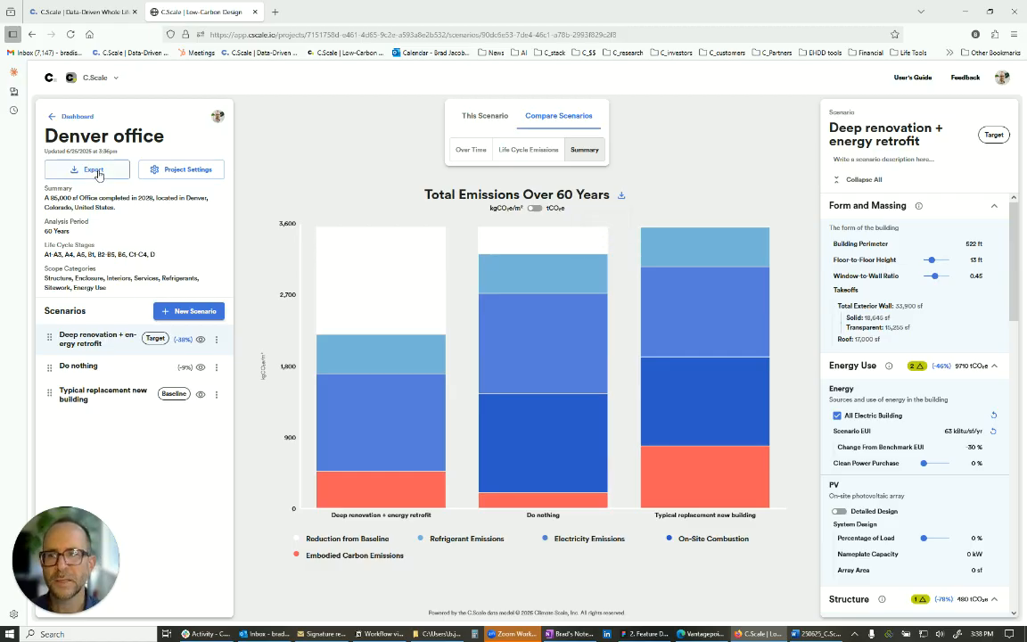
pyautogui.click(99, 169)
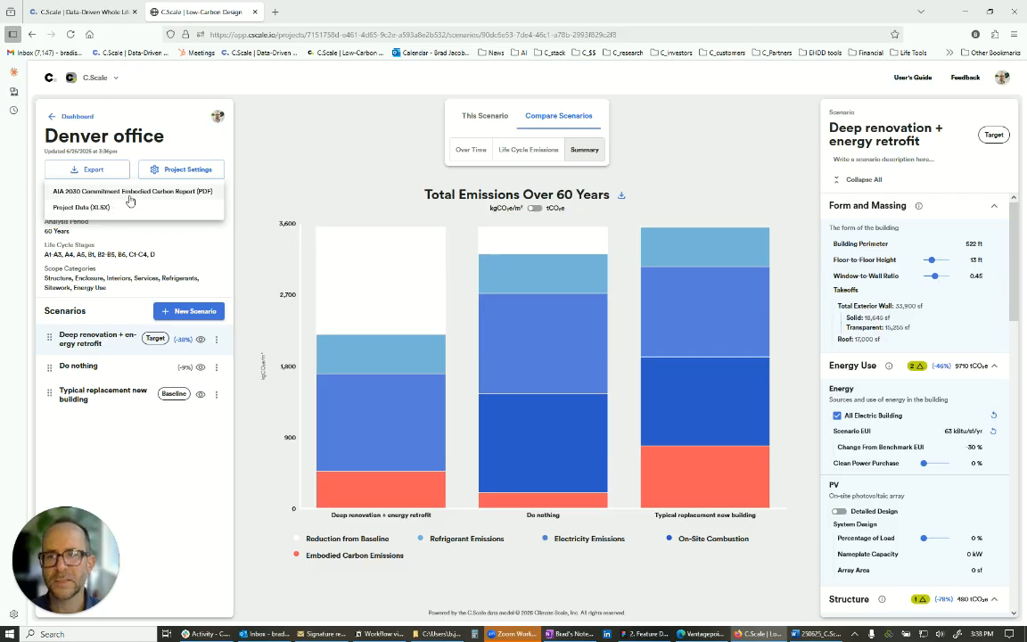
pyautogui.click(372, 175)
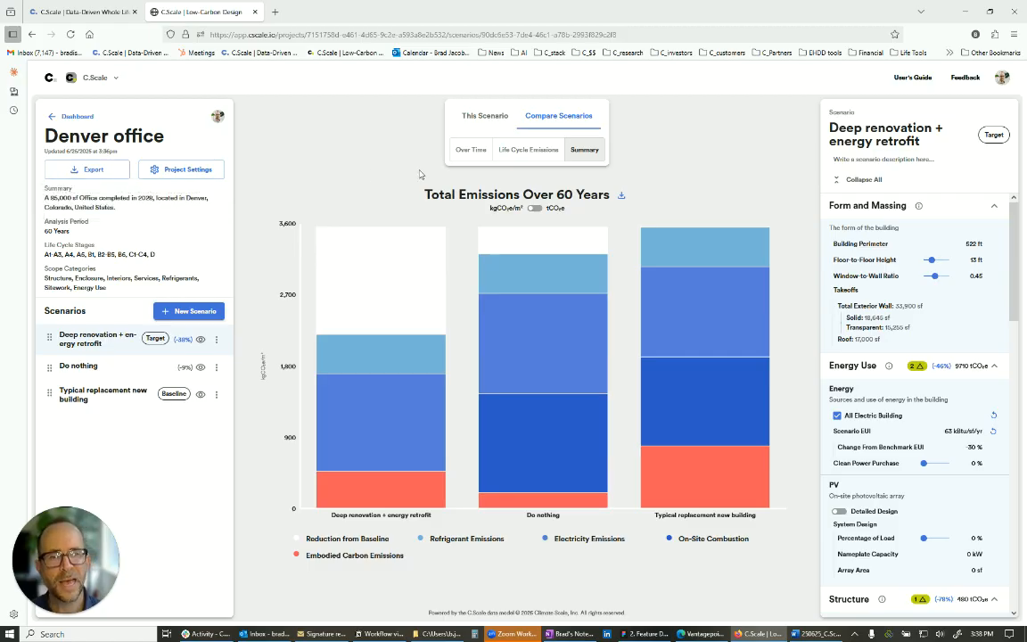
pyautogui.moveTo(668, 306)
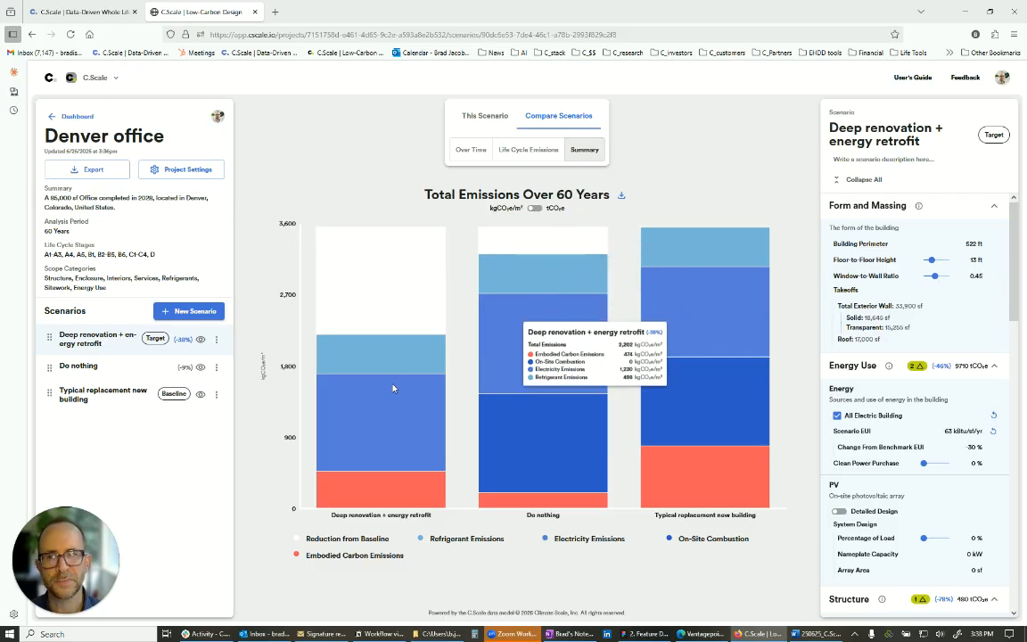